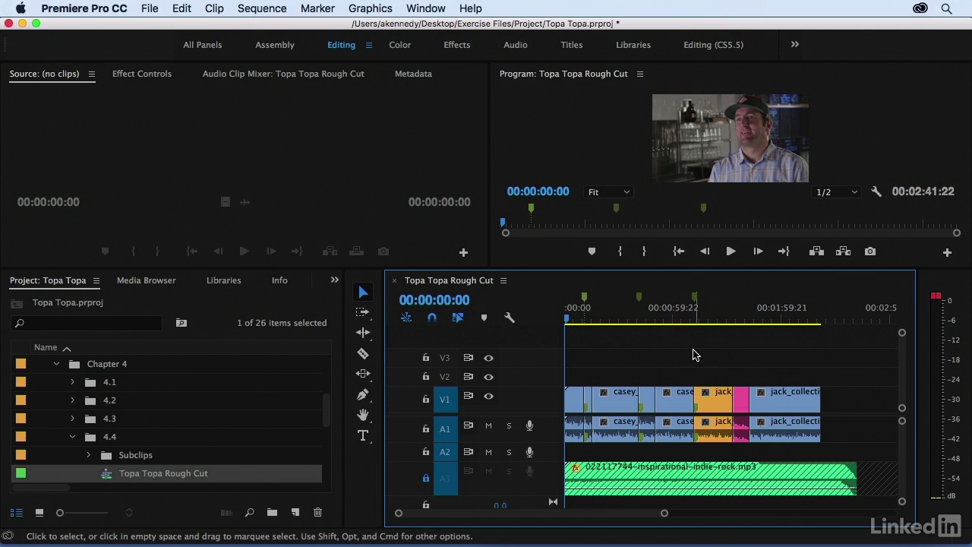
Marquee-select the jack clips, park the playhead at 01:15:22, and drag jack_community later.
left_click_drag(705, 357, 790, 435)
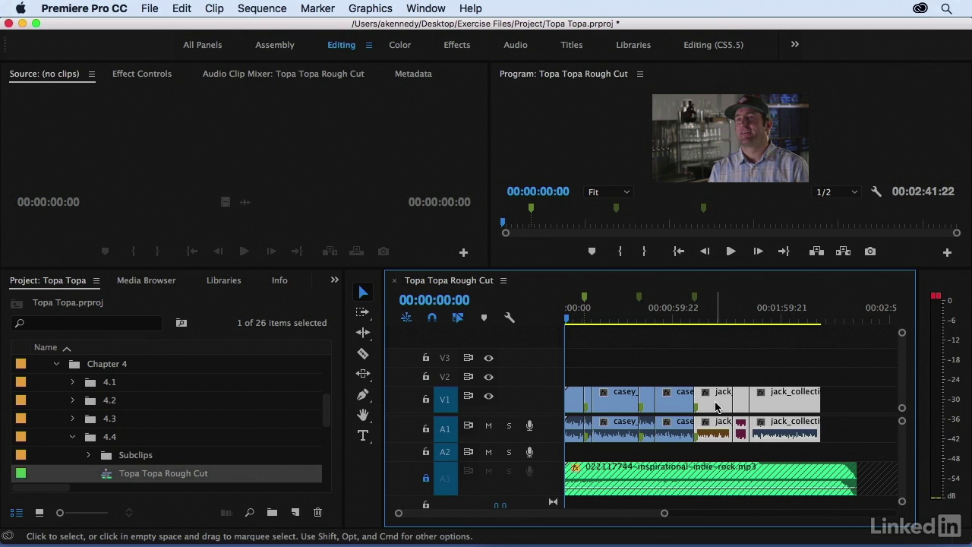
mouse_move(715, 407)
left_mouse_down()
mouse_move(757, 411)
mouse_move(727, 411)
left_mouse_up()
left_click_drag(705, 314, 704, 314)
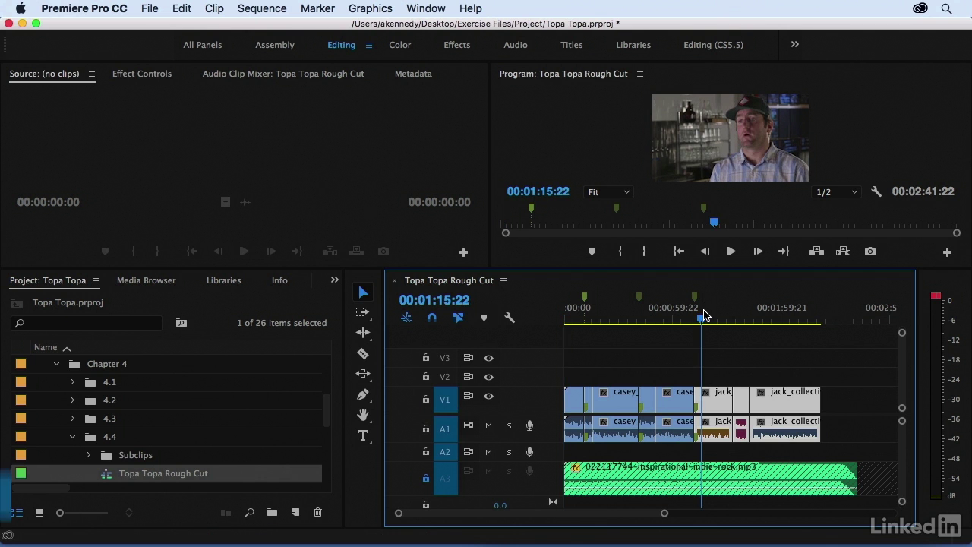
key("equal")
key("equal")
key("equal")
left_click_drag(699, 410, 735, 412)
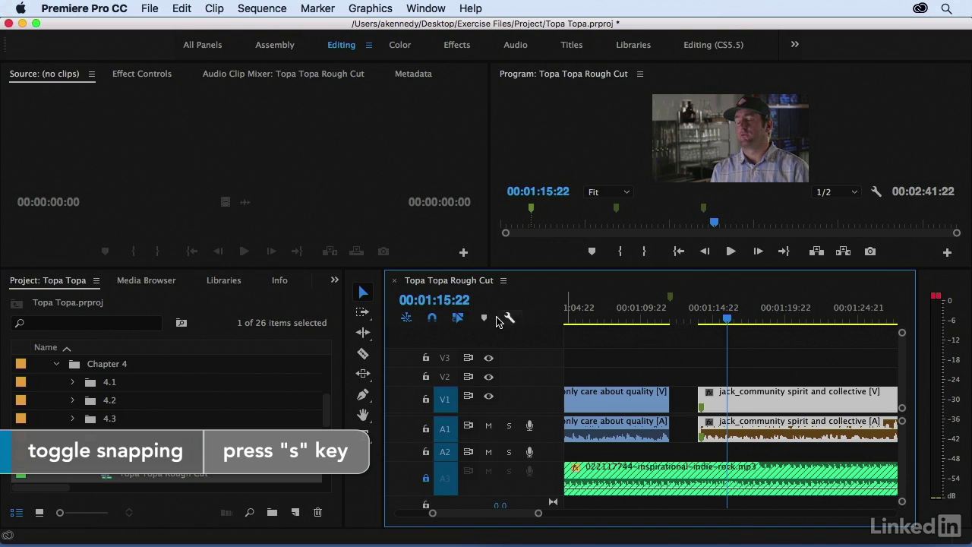
With snapping toggled, move jack_community to start at 00:01:15:22, then fit the sequence in view.
left_click(433, 319)
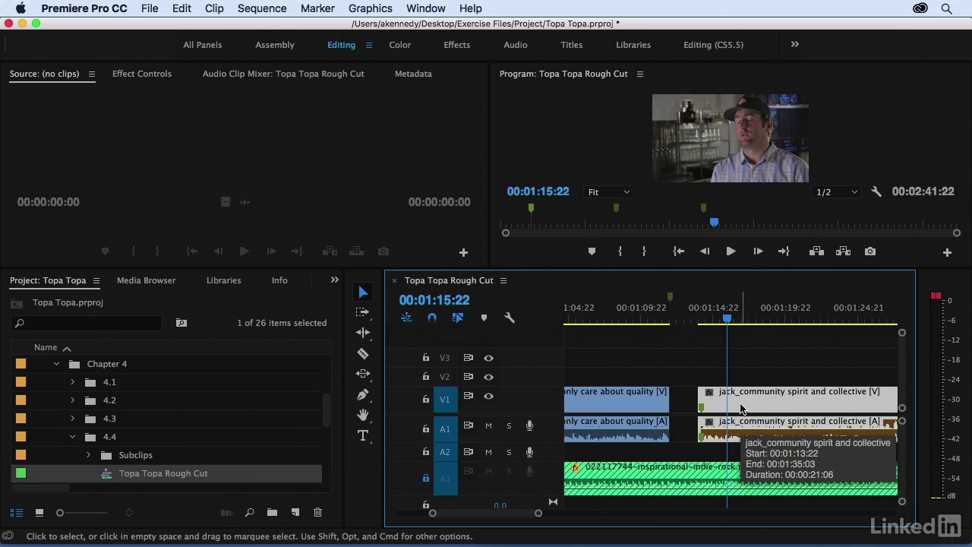
mouse_move(741, 408)
left_mouse_down()
mouse_move(775, 410)
mouse_move(714, 408)
mouse_move(737, 408)
left_mouse_up()
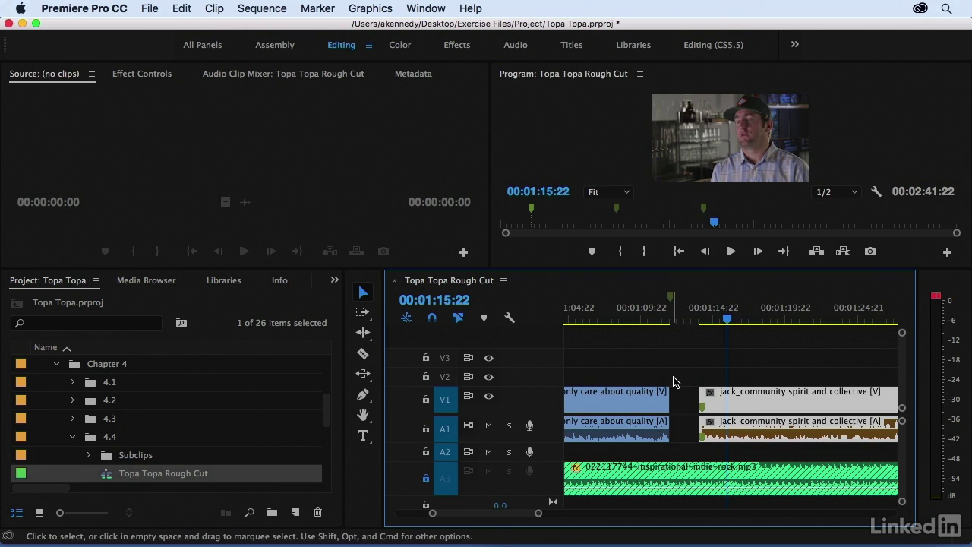
left_click(689, 375)
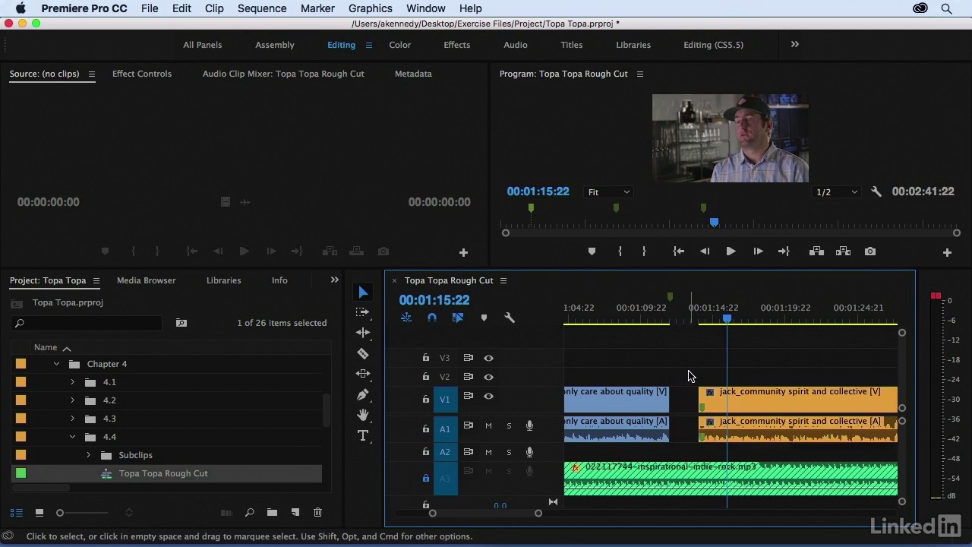
key("minus")
key("backslash")
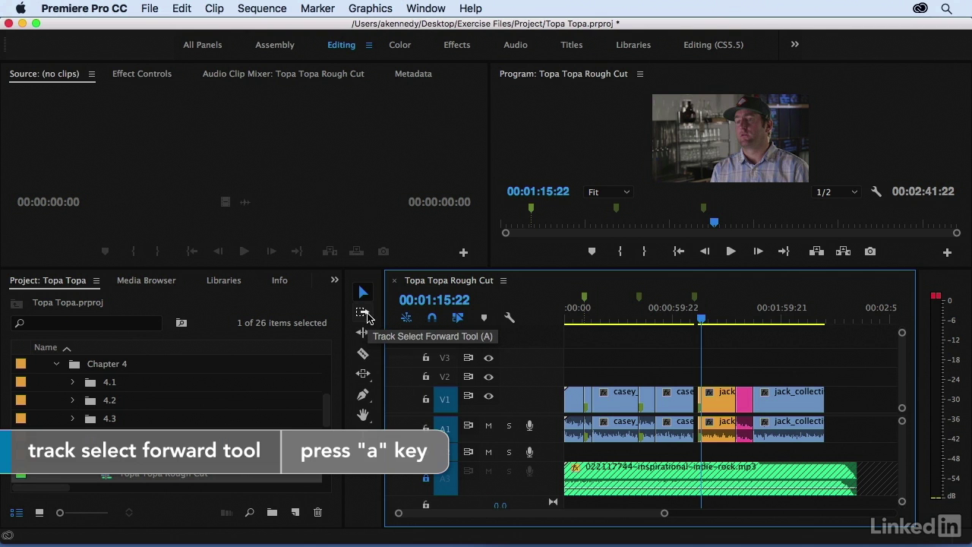
Use Track Select Forward at playhead 00:00:42:19 to select jack_quality and all later clips.
key("a")
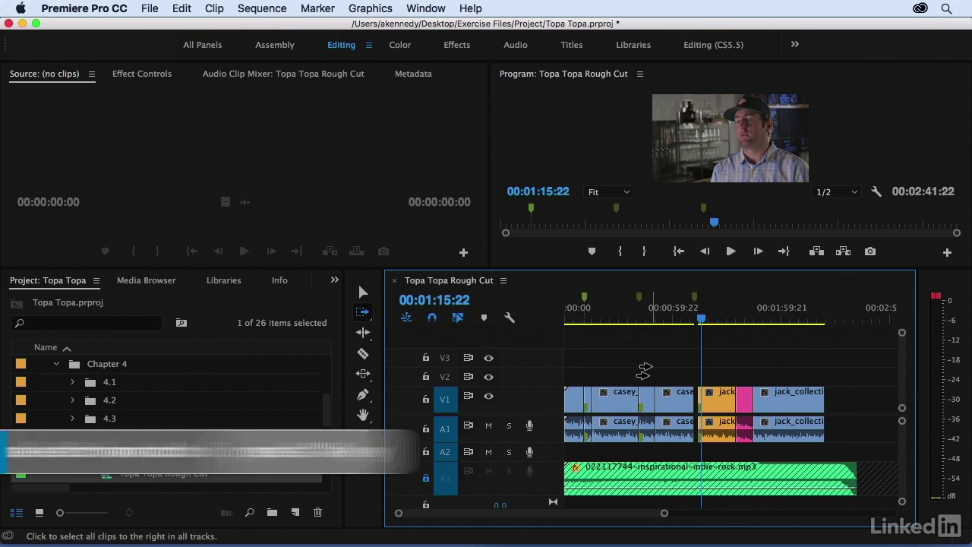
left_click(642, 317)
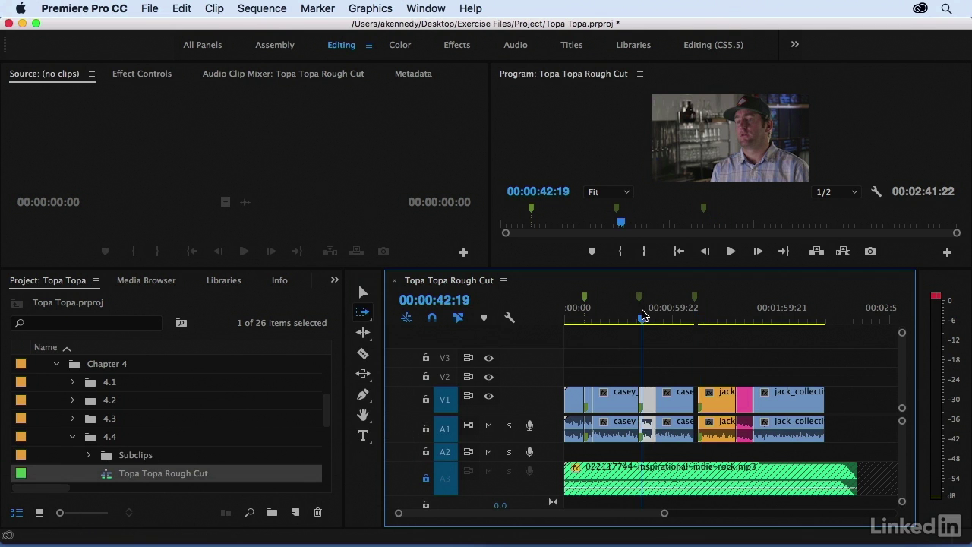
key("=")
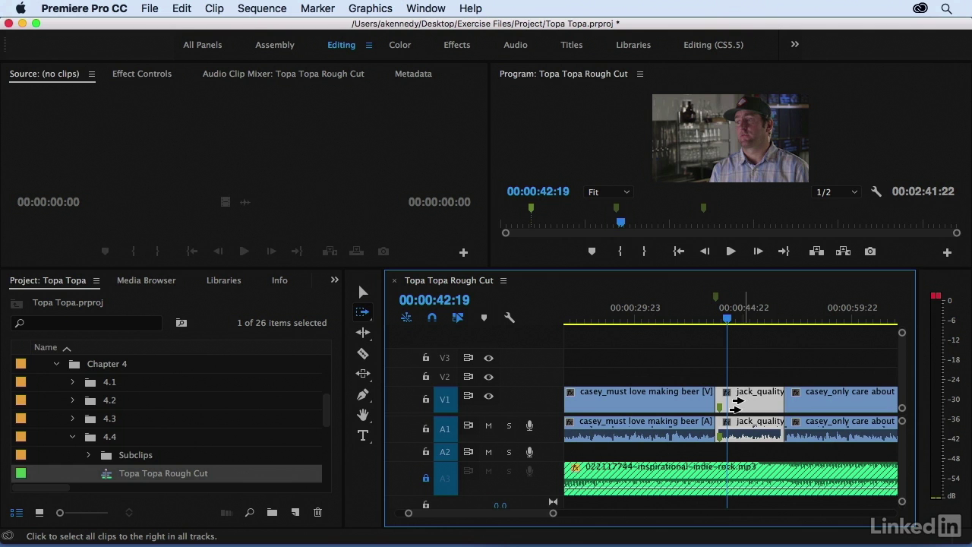
left_click(735, 401)
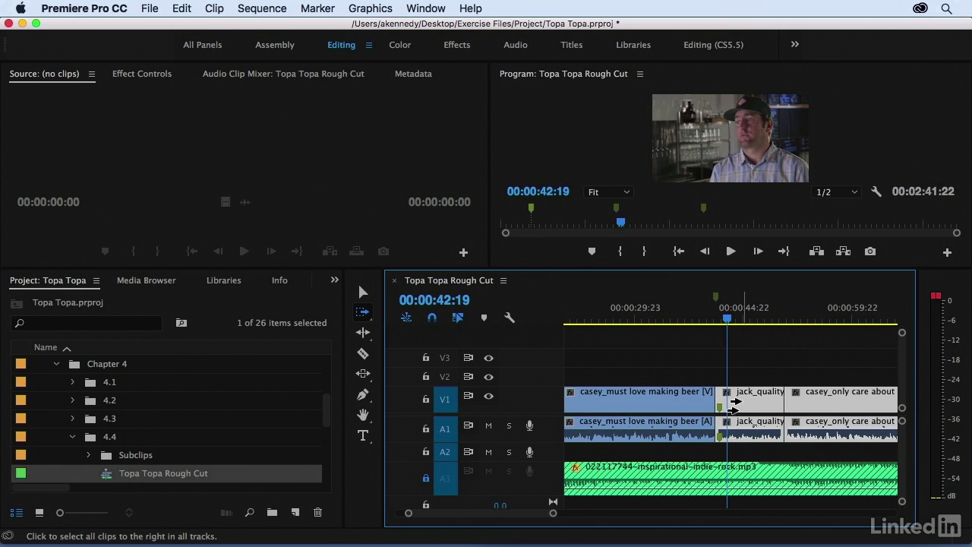
scroll(735, 410, "down", 15)
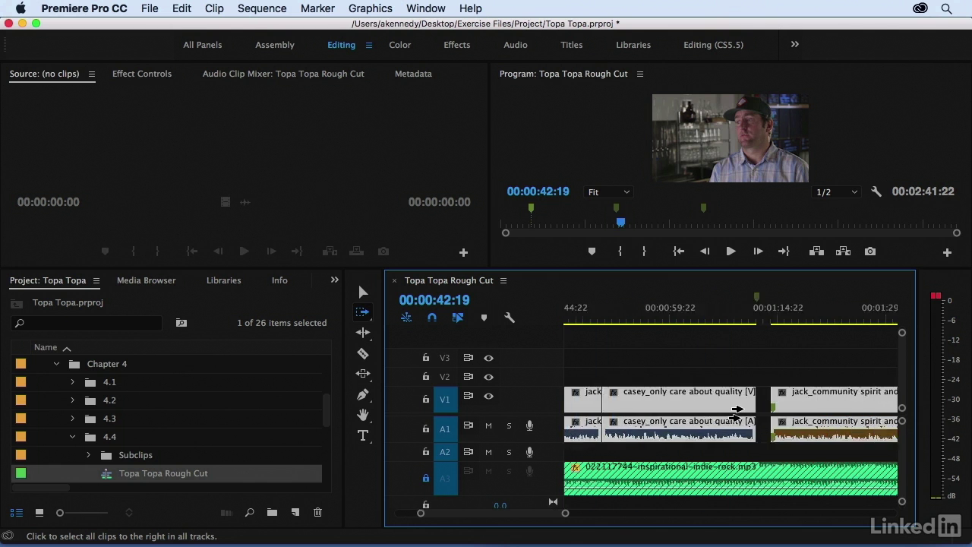
scroll(733, 408, "up", 12)
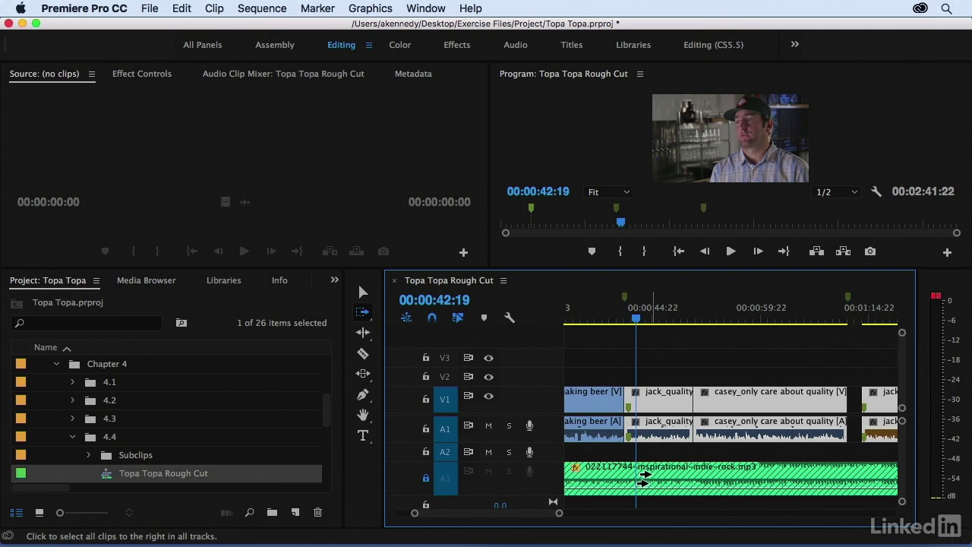
Toggle the A3 music track lock, leaving it locked.
left_click(426, 479)
left_click(426, 479)
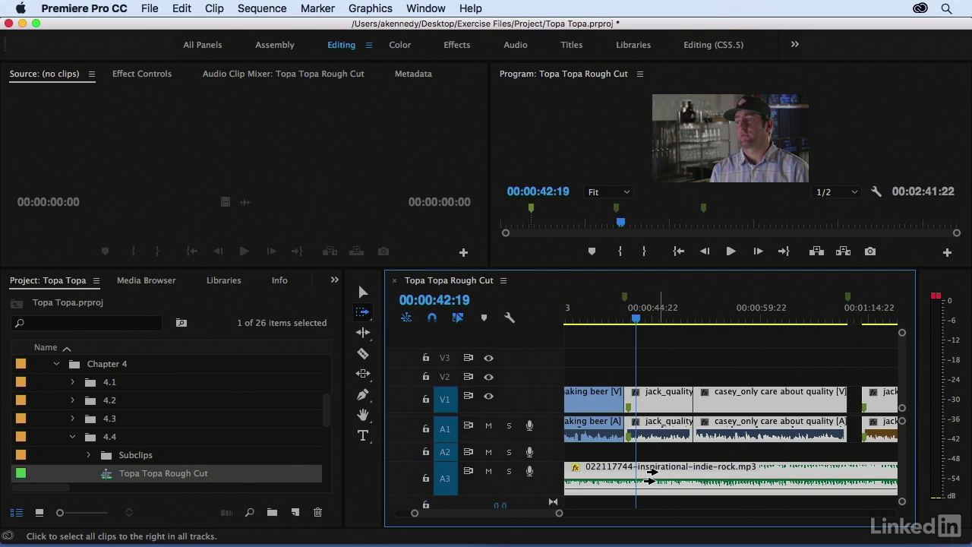
left_click(427, 479)
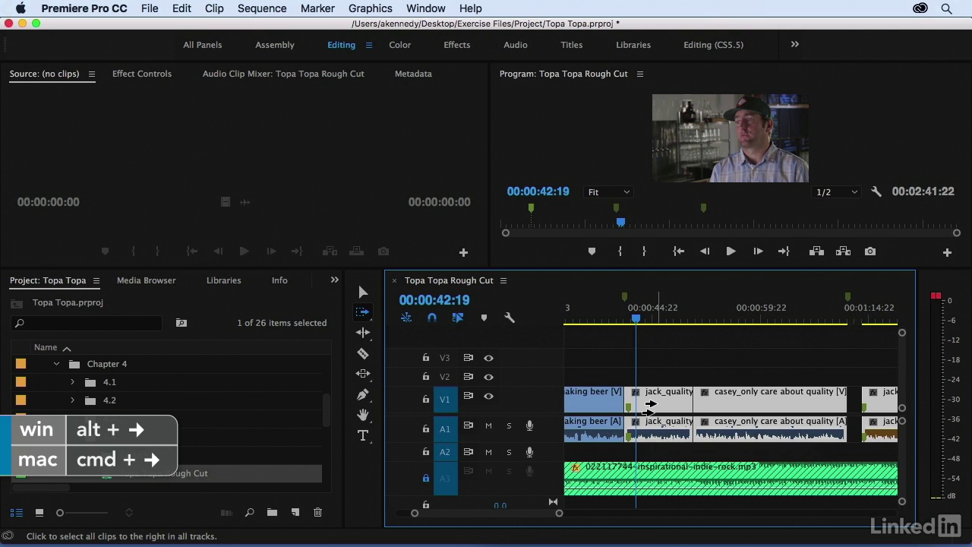
Nudge the selection one frame right and back, then four five-frame nudges later.
key("super+Right")
key("super+Right")
key("super+Right")
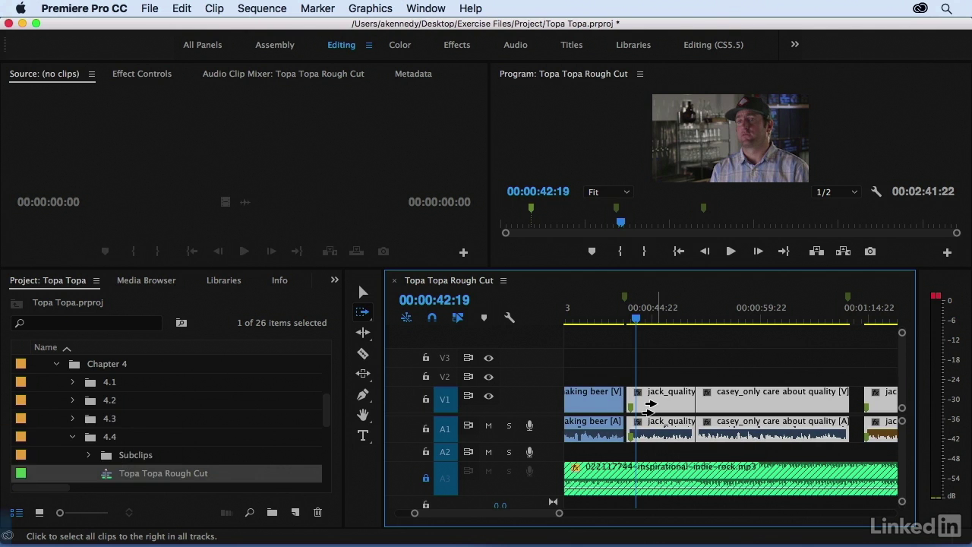
key("super+Left")
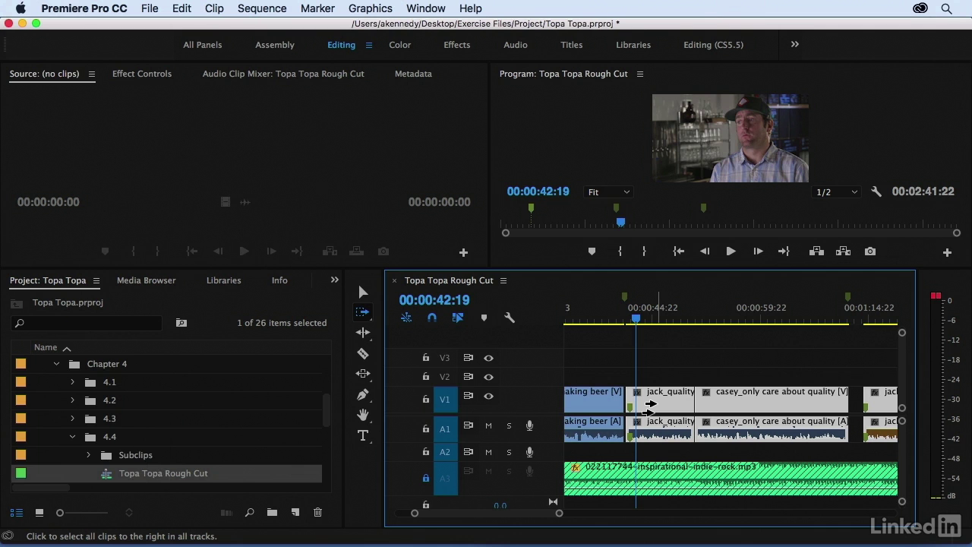
key("super+shift+Right")
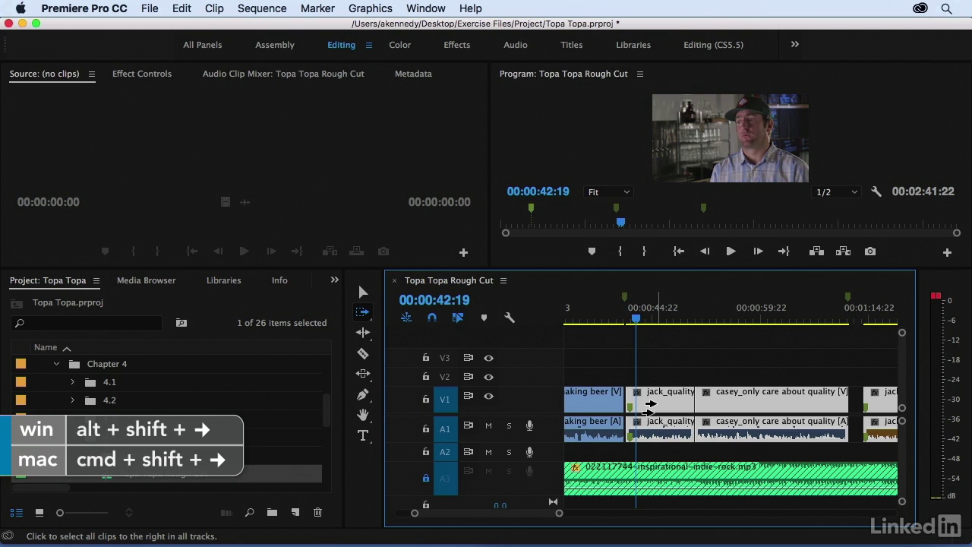
key("super+shift+Right")
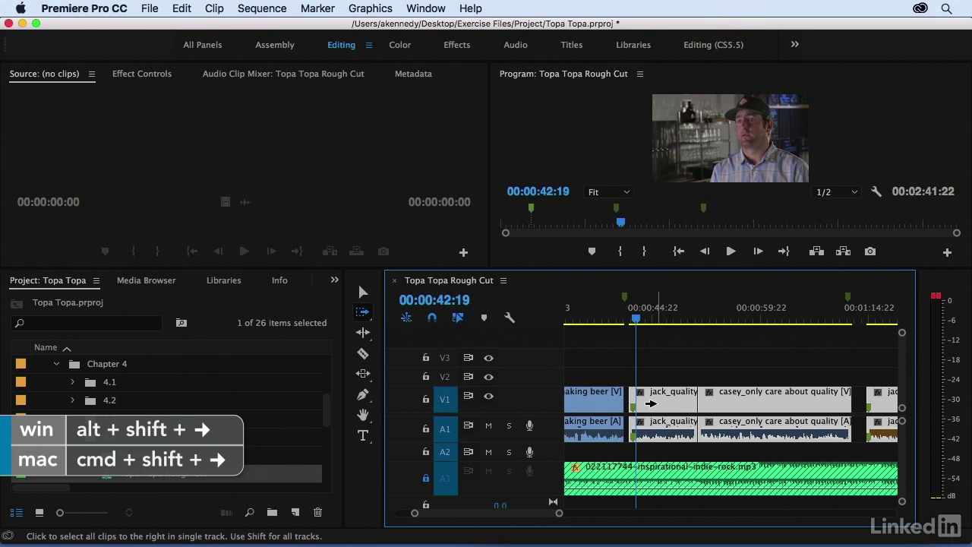
key("super+shift+Right")
key("super+shift+Right")
key("super+shift+Right")
key("super+shift+Right")
key("super+shift+Right")
key("super+shift+Right")
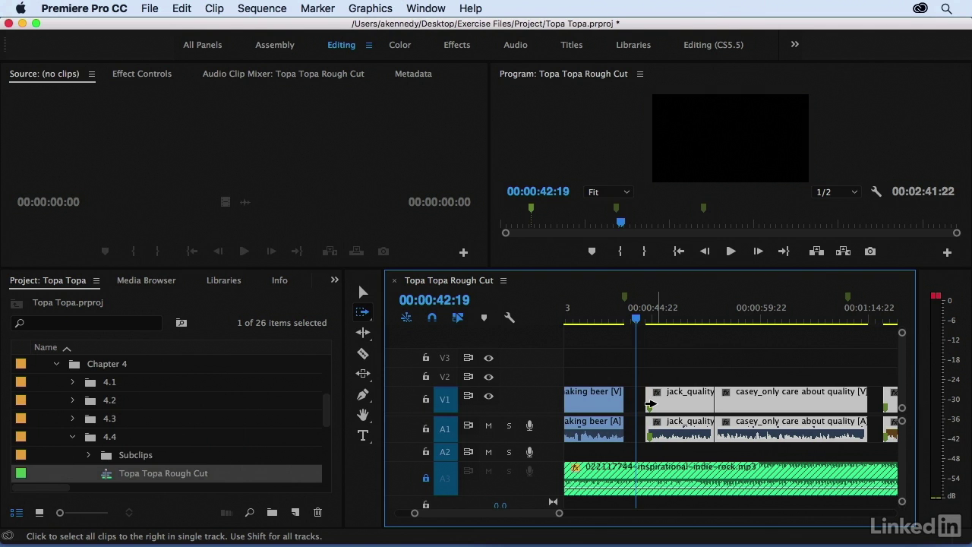
key("super+shift+Right")
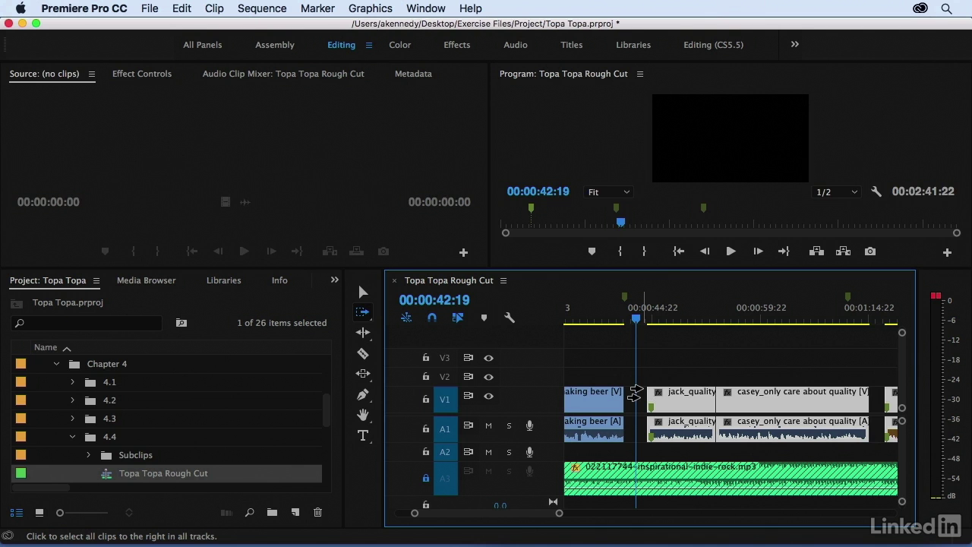
Deselect the clips with the Selection tool and mark in/out around the clip under the playhead.
left_click(362, 292)
left_click(650, 367)
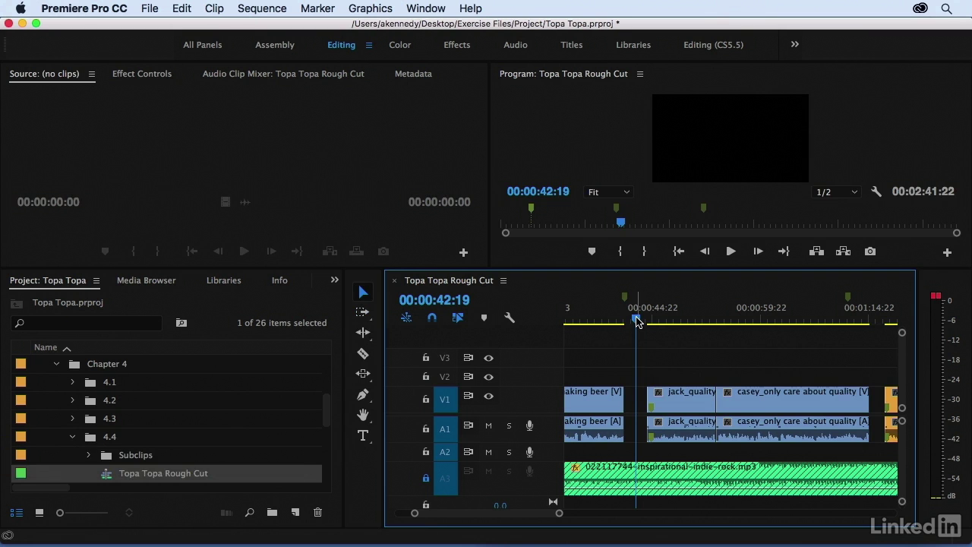
key("x")
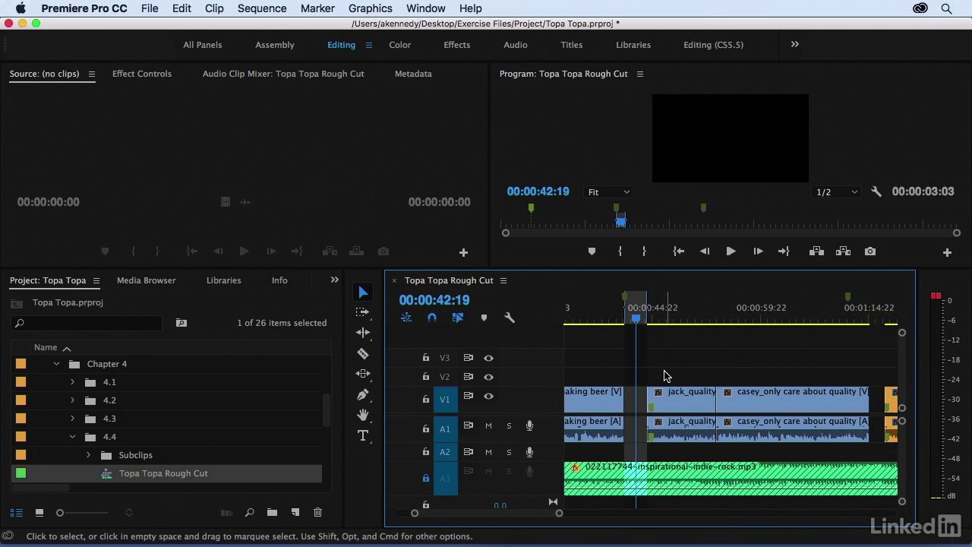
Reselect jack_quality and all later clips with Track Select Forward and nudge them a few frames earlier.
key("a")
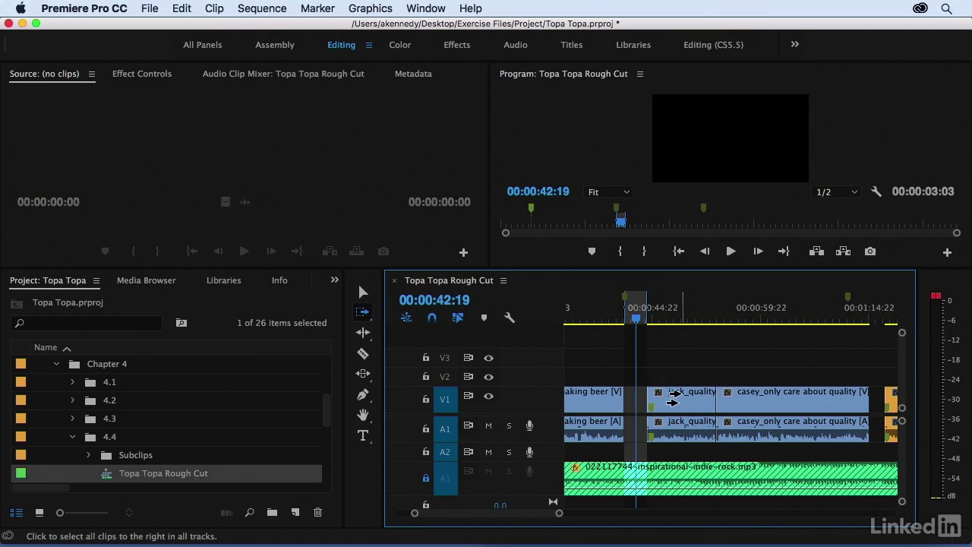
left_click(675, 404)
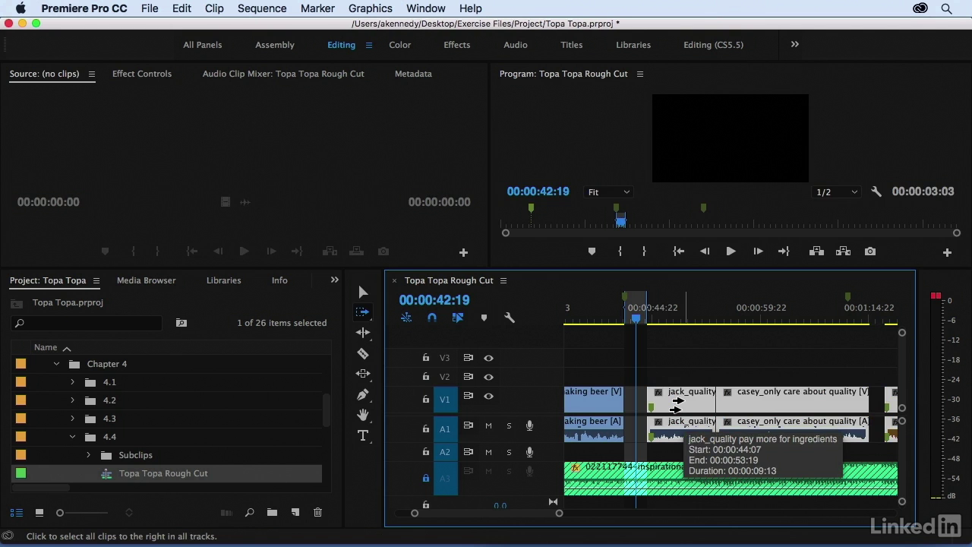
key("shift")
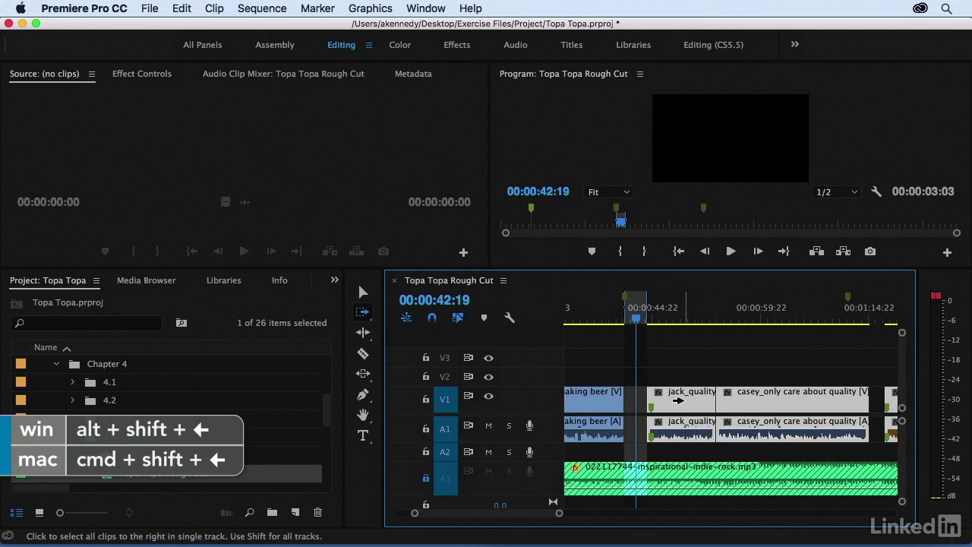
key("super+shift+Left")
key("super+shift+Left")
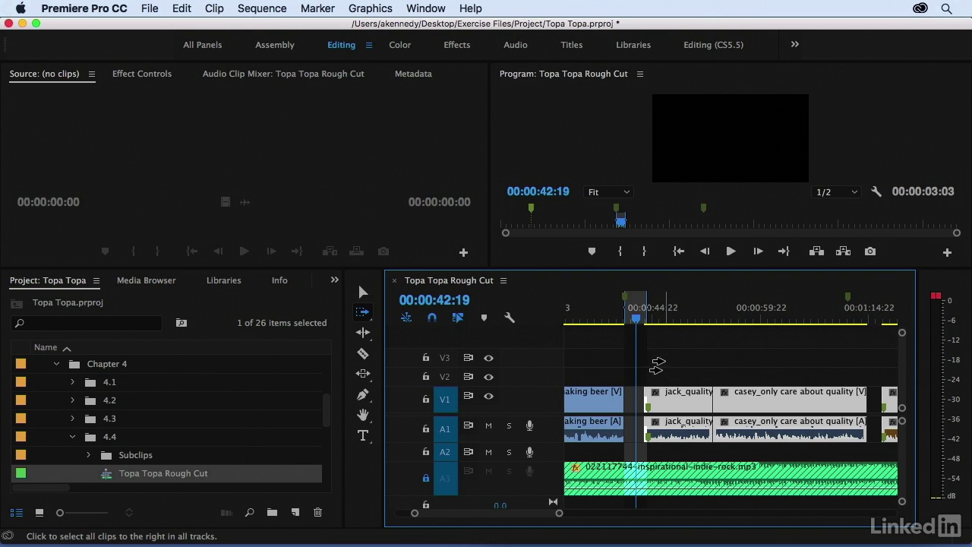
Park the playhead at 00:00:39:02, clear the sequence's in/out points, and zoom out.
key("v")
left_click(611, 320)
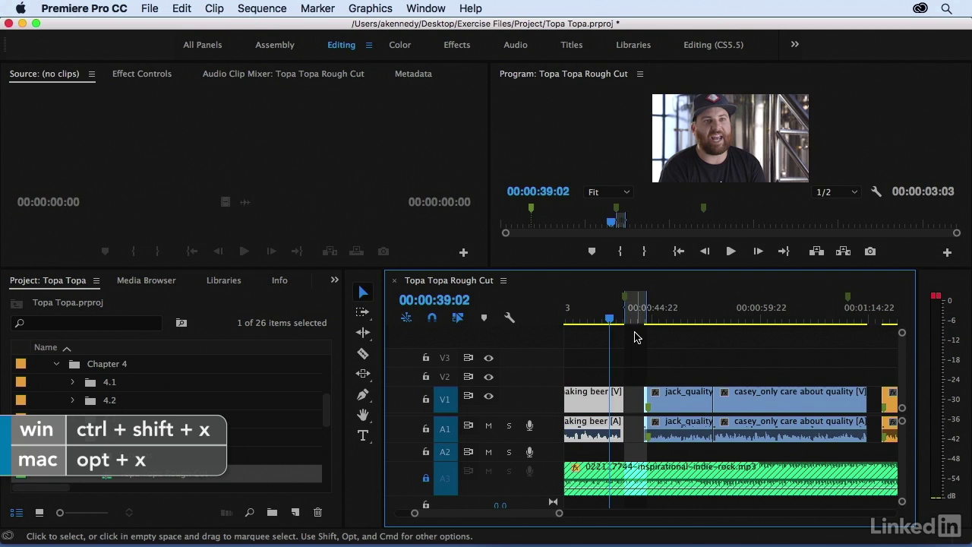
key("alt+x")
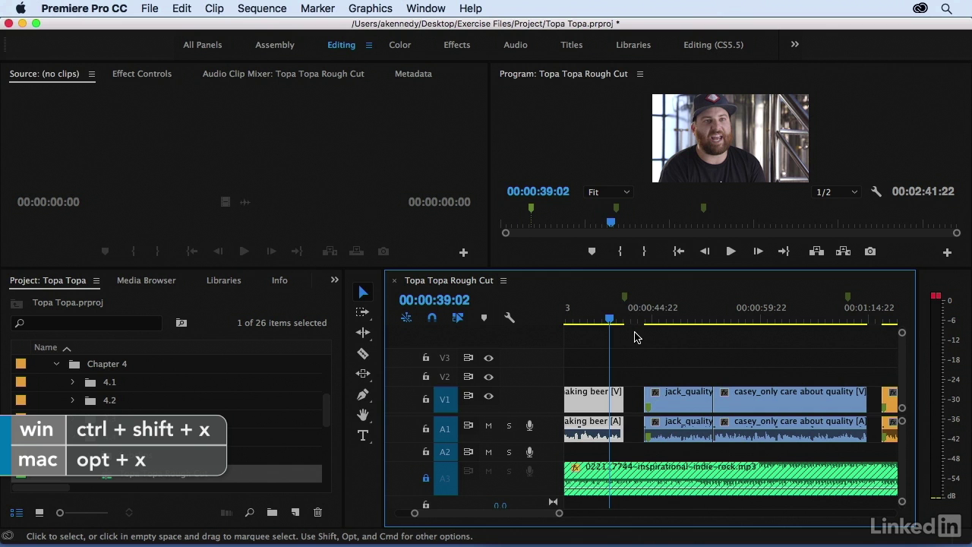
key("minus")
key("minus")
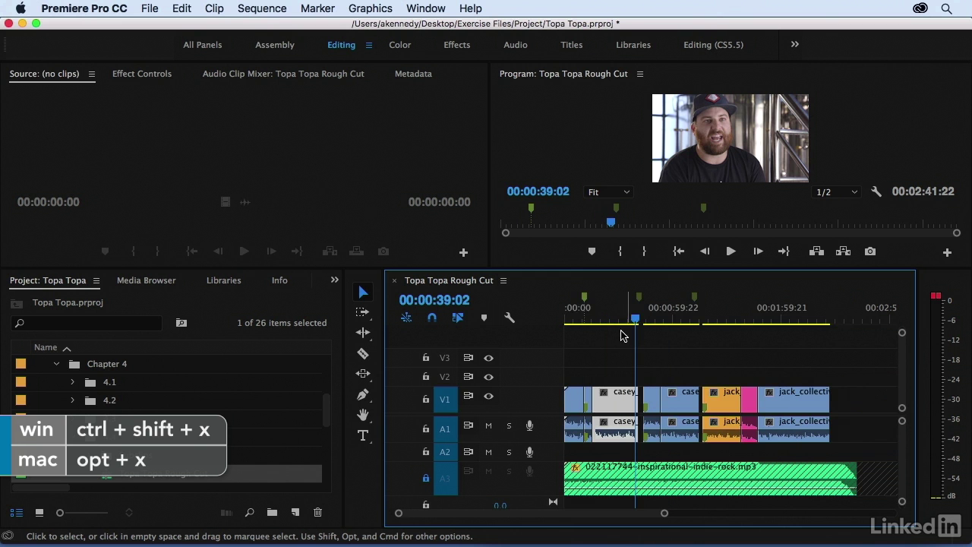
Track-select the clips after the first jack_craftsmanship clip and drag them 20 frames later.
left_click(573, 325)
key("equal")
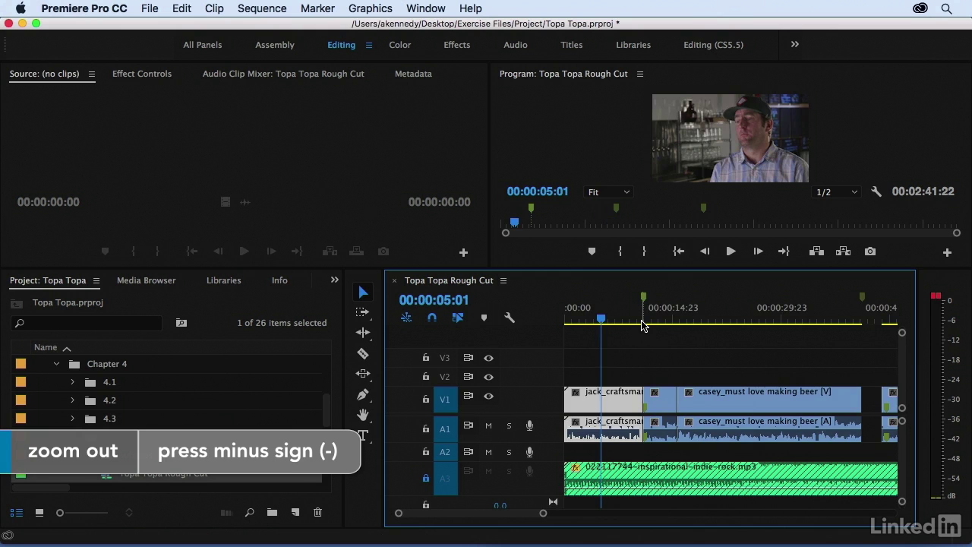
key("a")
left_click(651, 401)
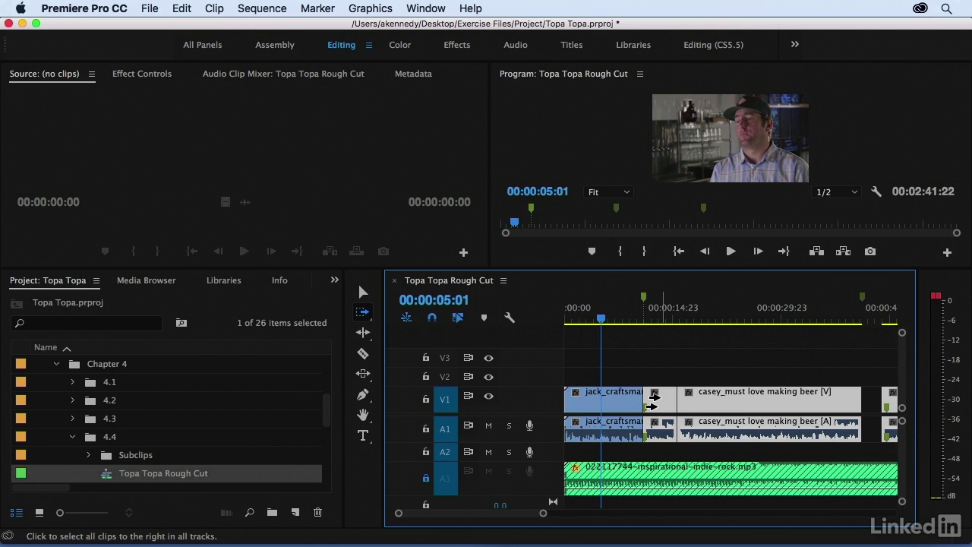
key("=")
left_click_drag(746, 409, 772, 409)
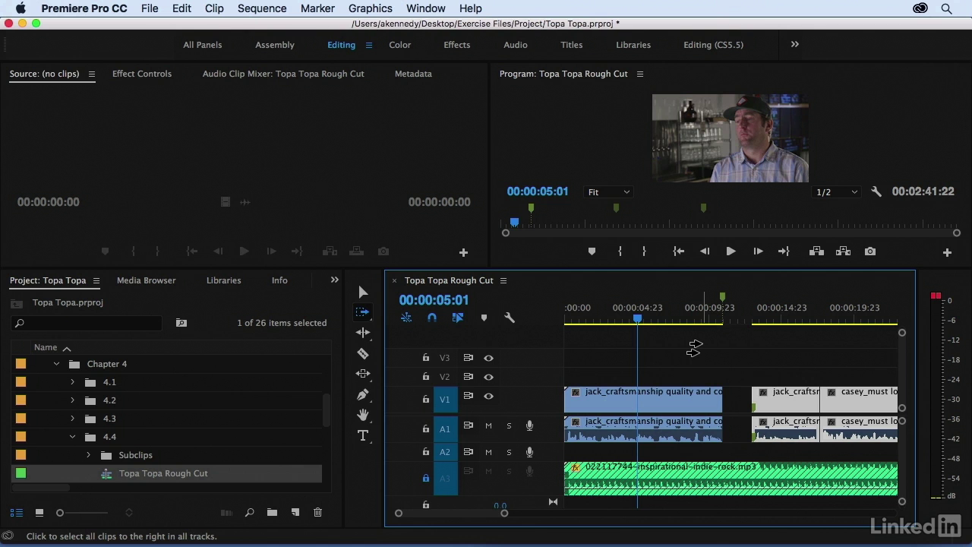
Fit the sequence, scrub the playhead to 00:01:21:19, and select the short pink kyle clip.
key("v")
left_click(678, 319)
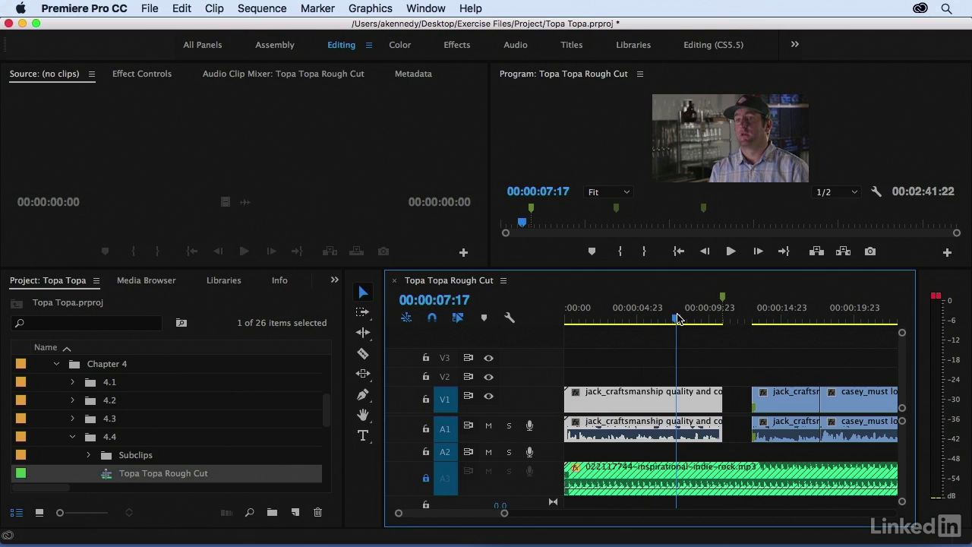
key("backslash")
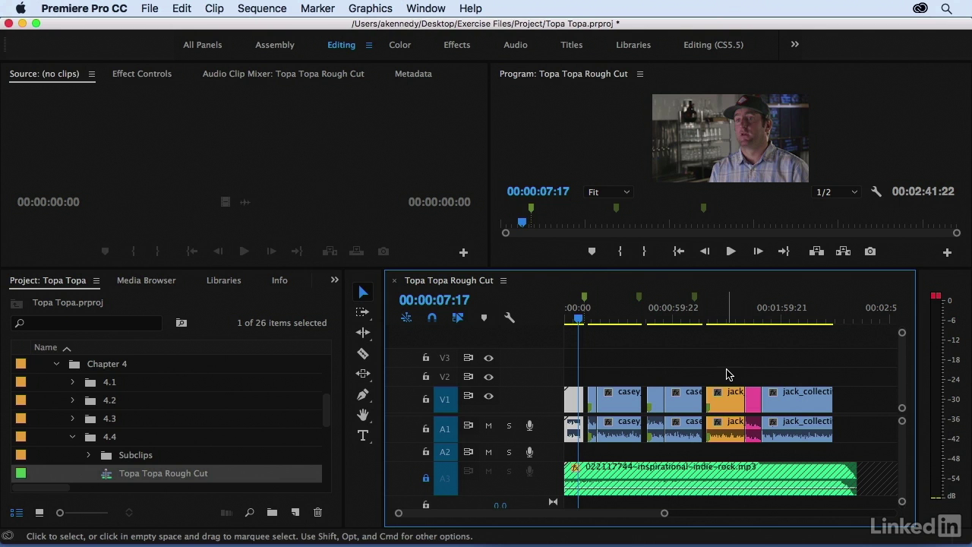
left_click(752, 315)
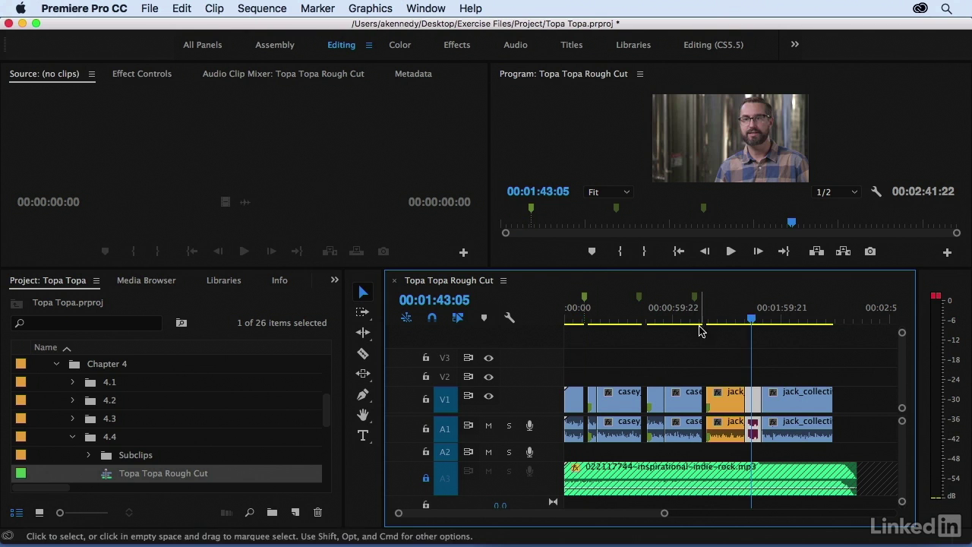
left_click_drag(704, 320, 711, 320)
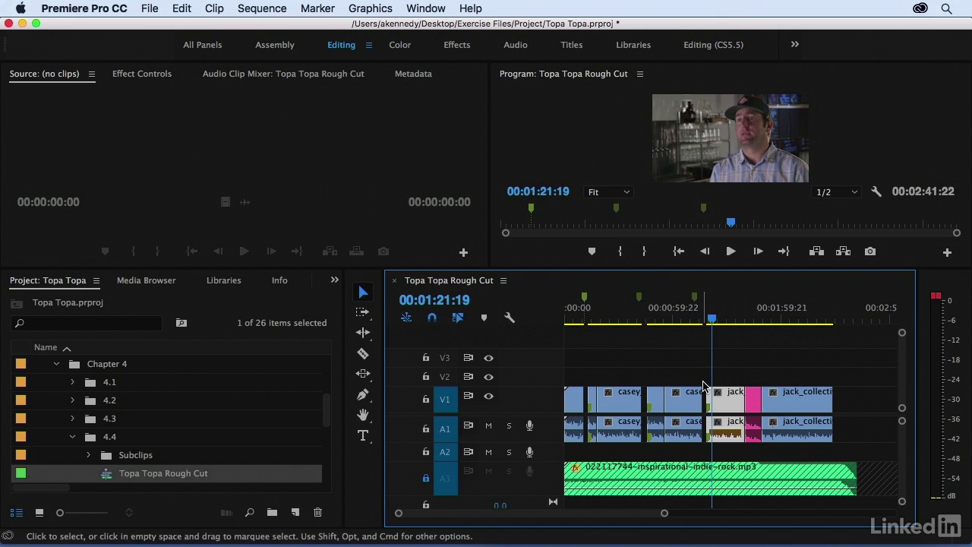
left_click(753, 401)
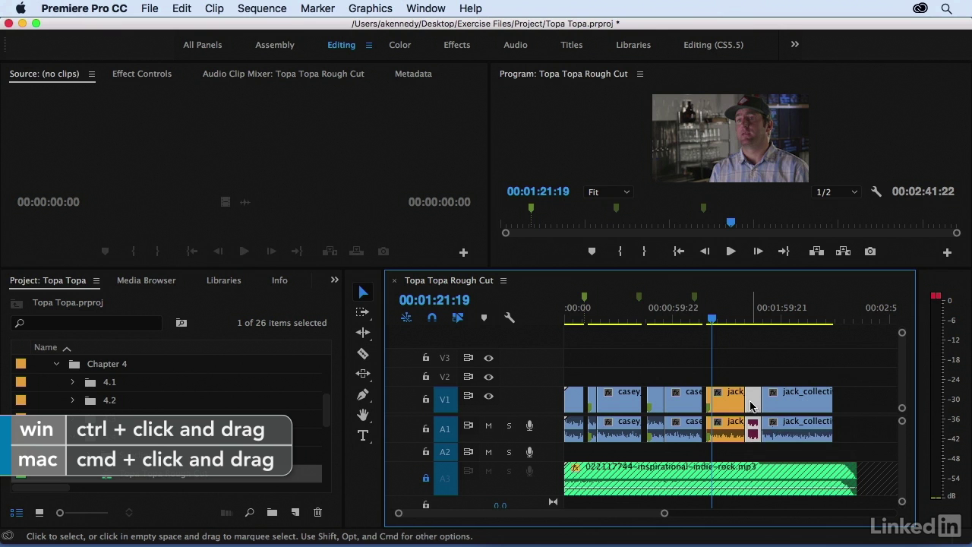
Cmd-drag kyle_love before jack_community spirit, then zoom out and set the playhead to 00:01:16:11.
key("=")
scroll(713, 351, "right", 3)
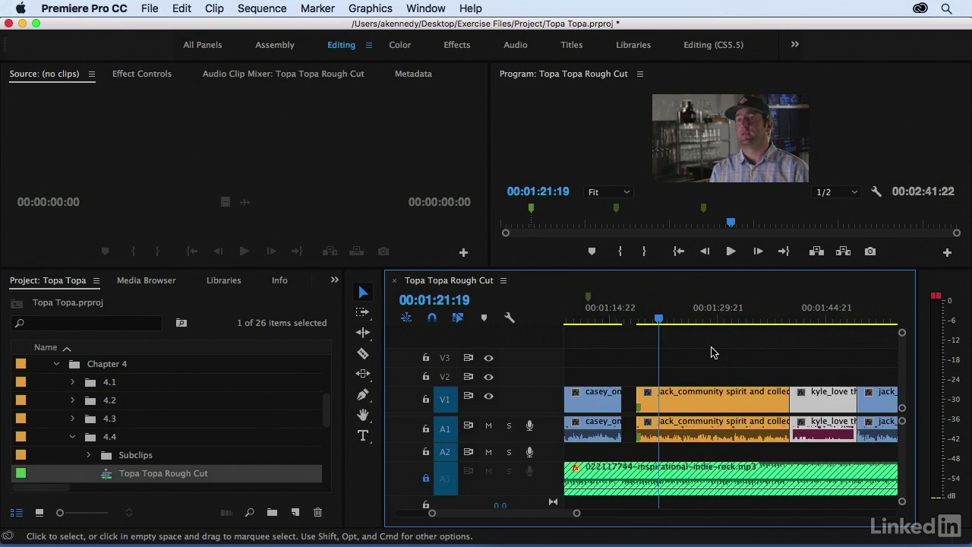
left_click_drag(819, 409, 674, 409)
key("minus")
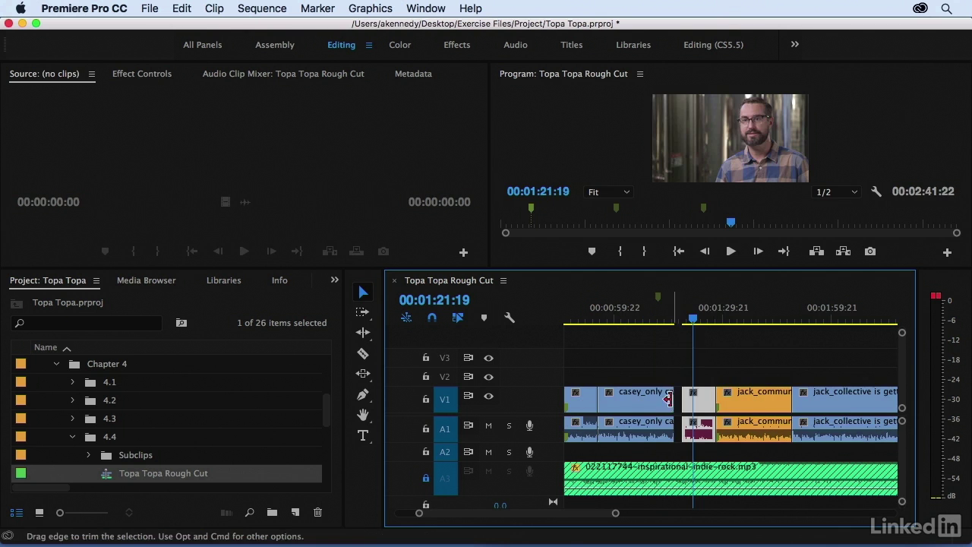
left_click(675, 323)
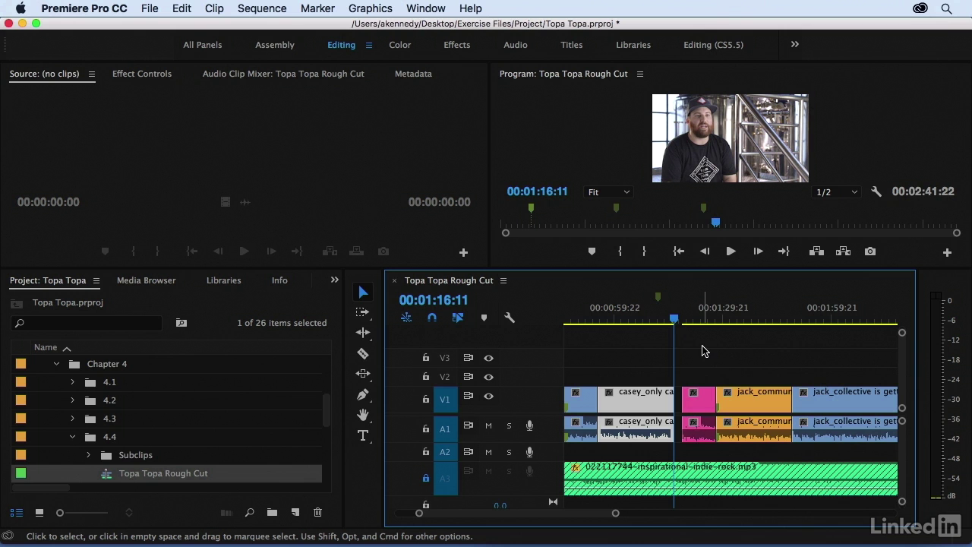
Undo the reorder, unlock A3, then try inserting kyle_love earlier and undo the music-splitting insert.
key("super+z")
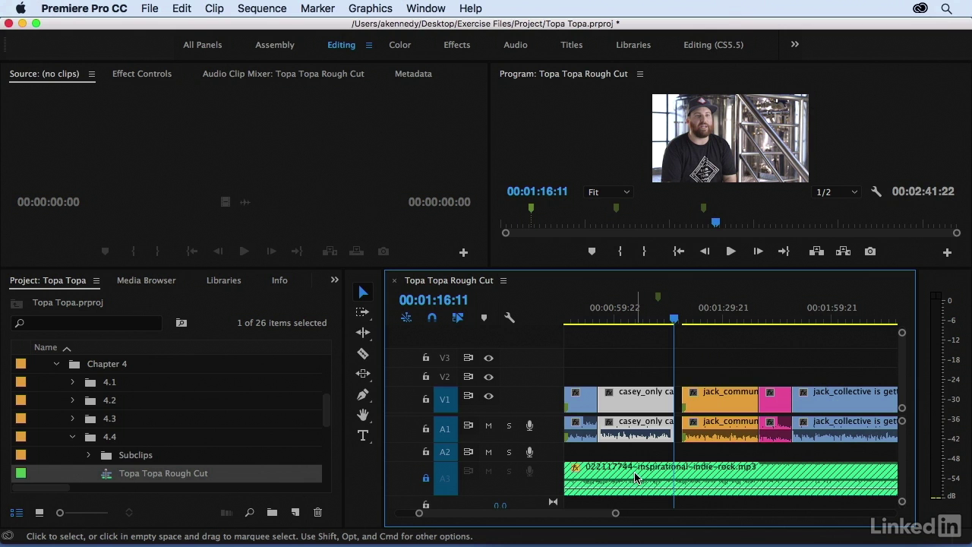
left_click(427, 479)
left_click_drag(774, 410, 694, 411)
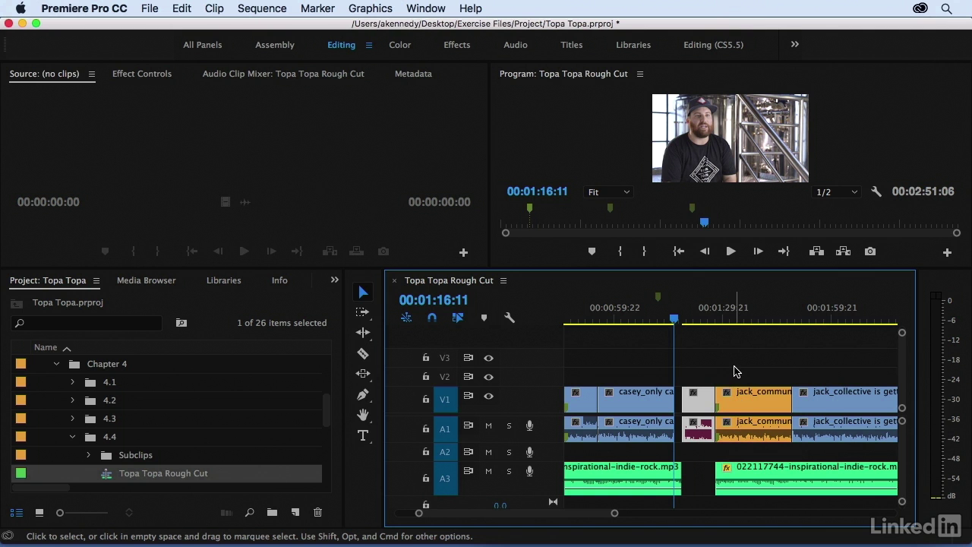
key("cmd+z")
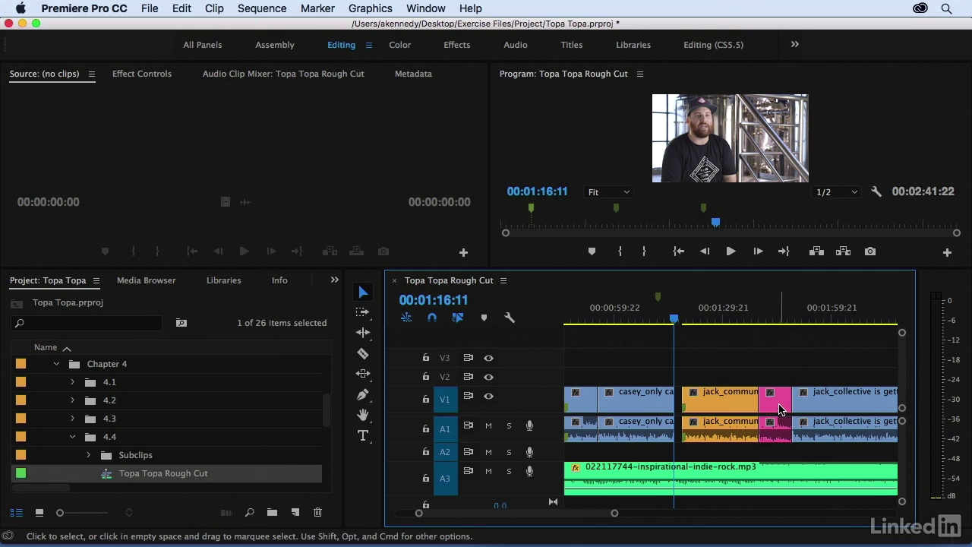
Cmd+Opt-drag kyle_love ahead of jack_community on V1 and A1, keeping A3 music intact.
key("super+alt")
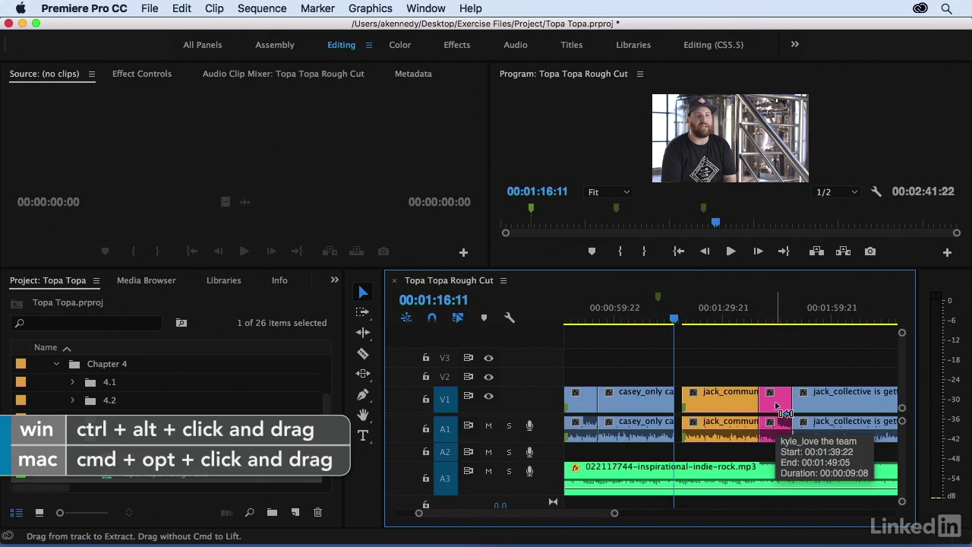
left_click_drag(783, 412, 717, 416)
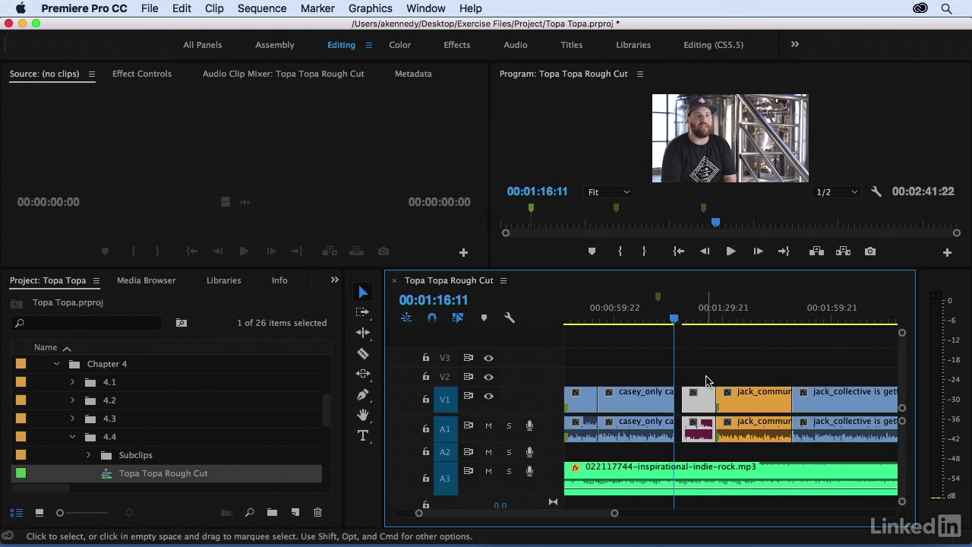
left_click(706, 380)
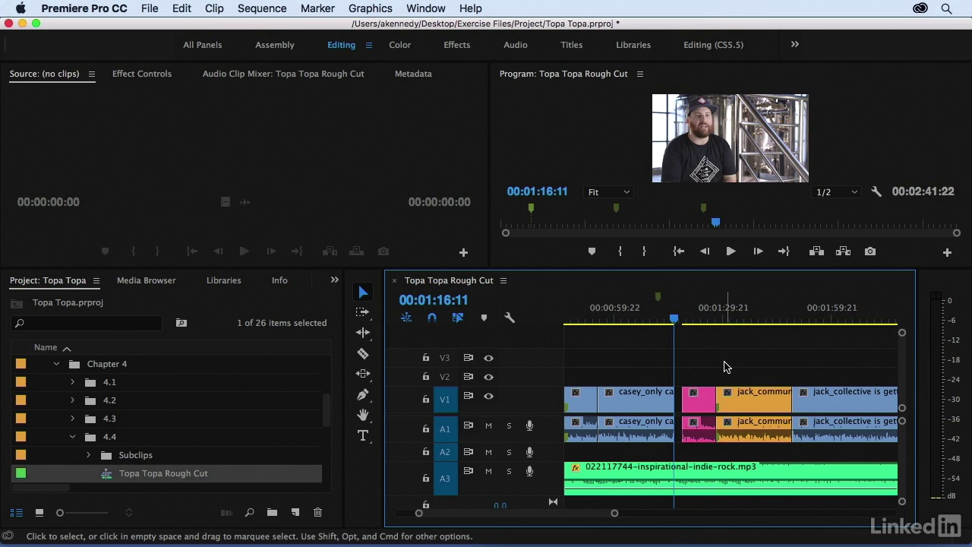
key("minus")
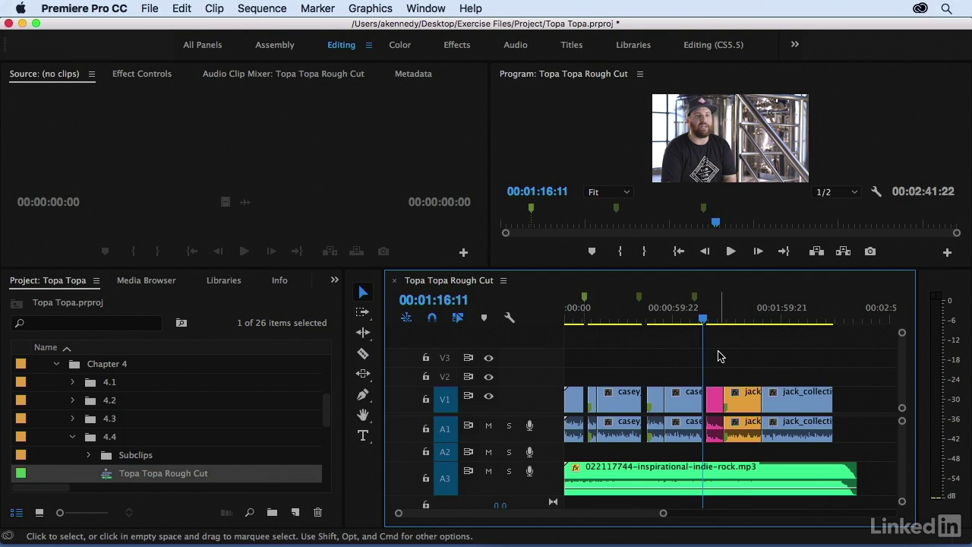
scroll(721, 357, "right", 4)
scroll(720, 356, "left", 4)
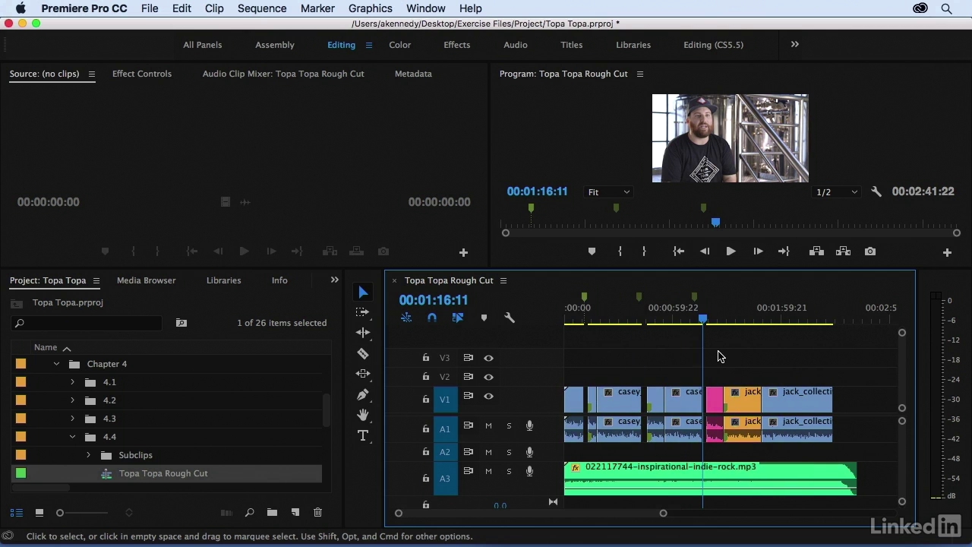